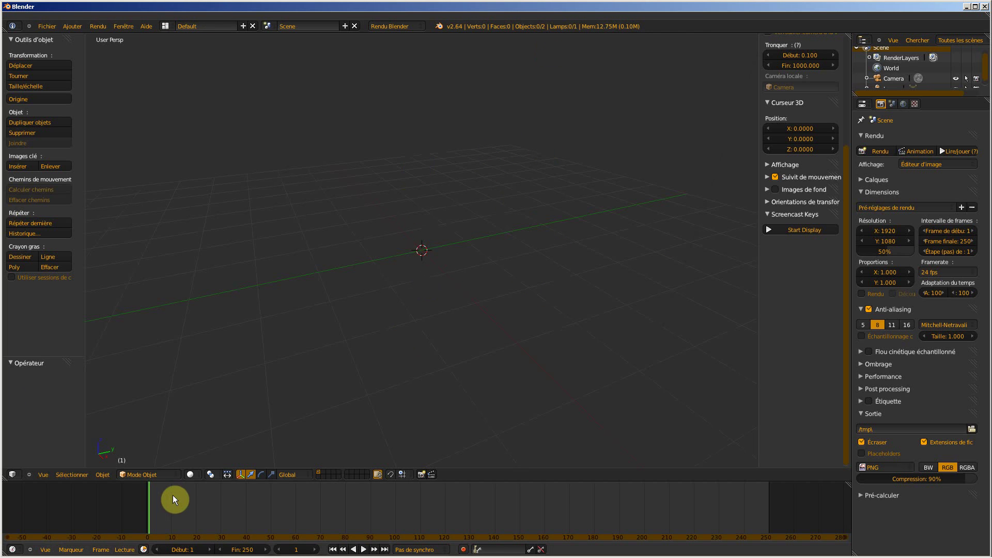
In the user preferences' system settings, choose Français (Français) as the interface language and save the settings as default
left_click(47, 25)
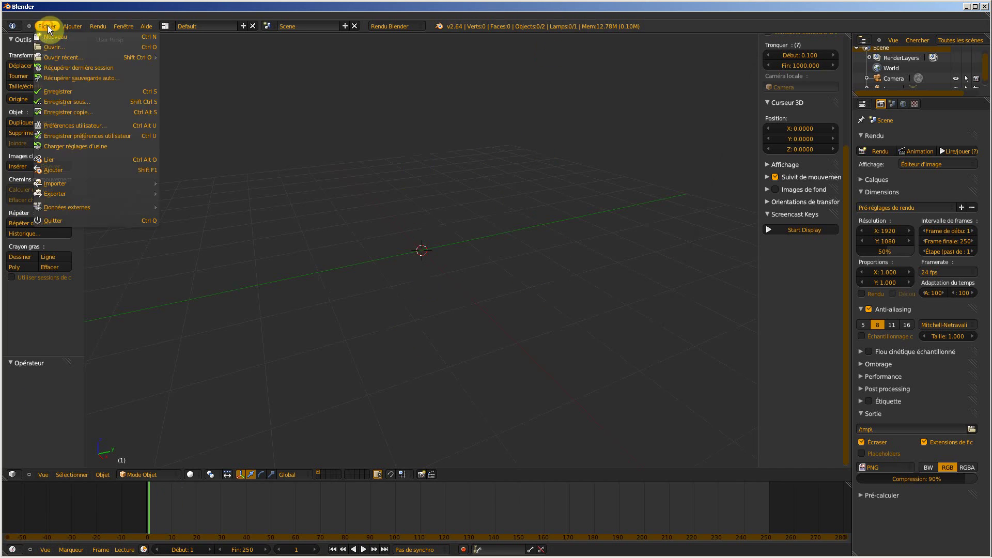
left_click(90, 126)
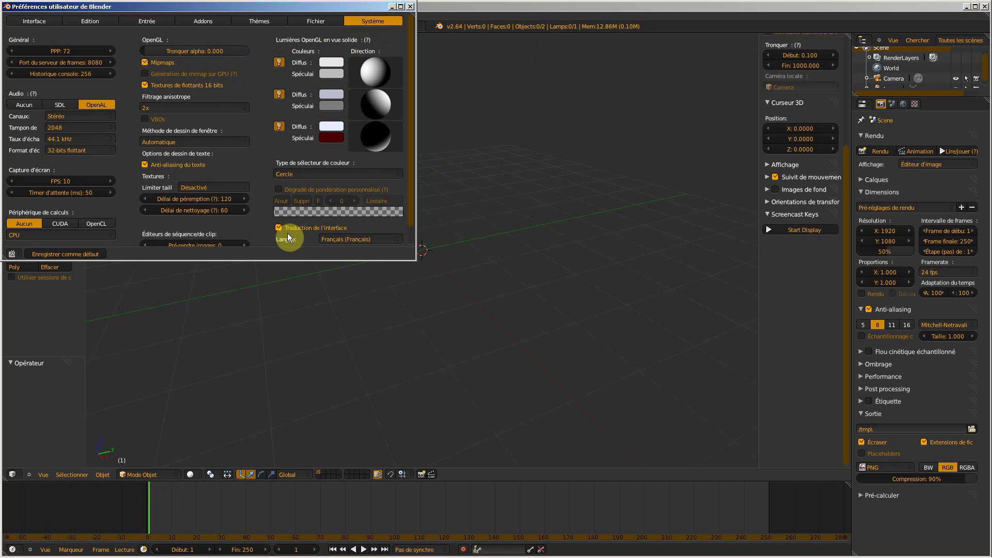
left_click_drag(409, 205, 416, 239)
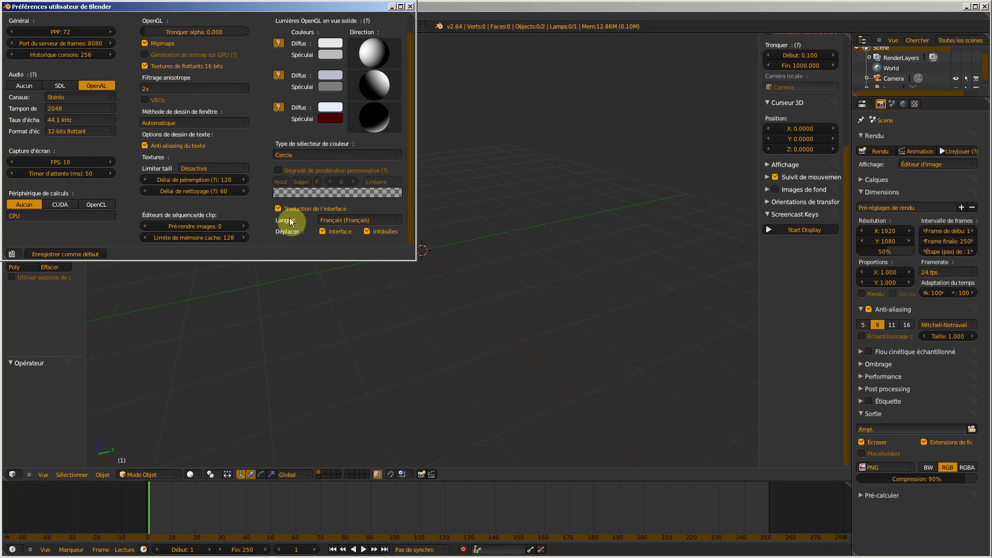
left_click(379, 220)
left_click(89, 253)
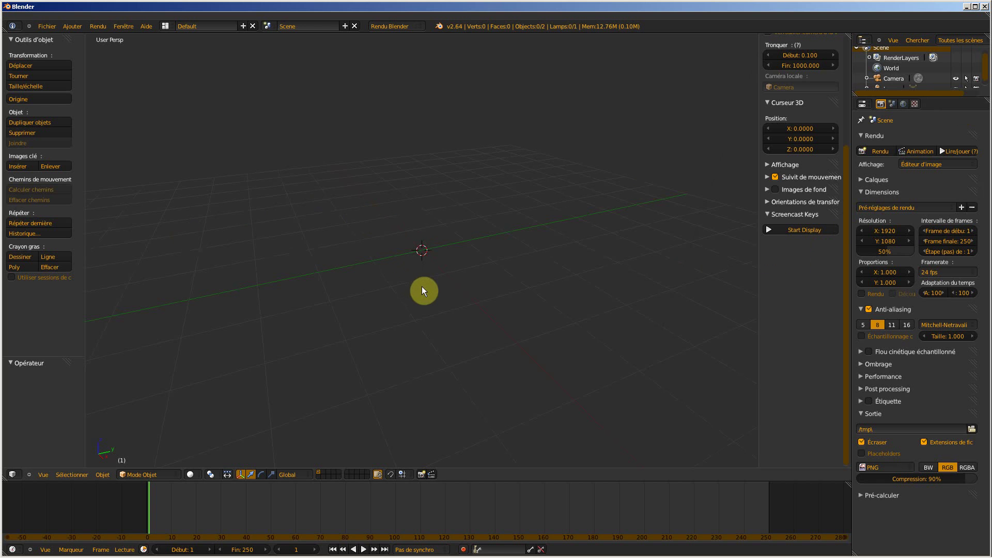
Add a cube mesh at the 3D cursor in the empty scene
key("shift+a")
mouse_move(423, 288)
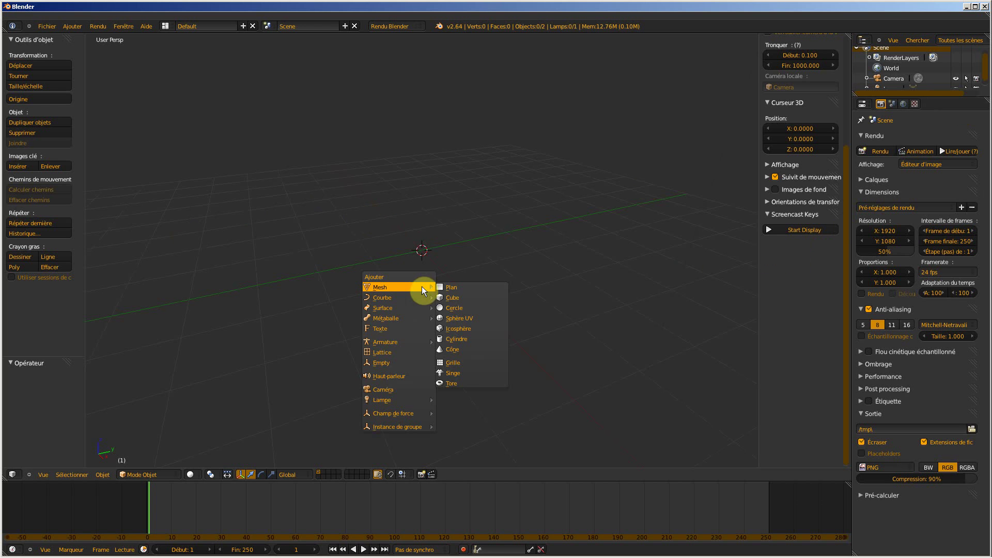
left_click(456, 295)
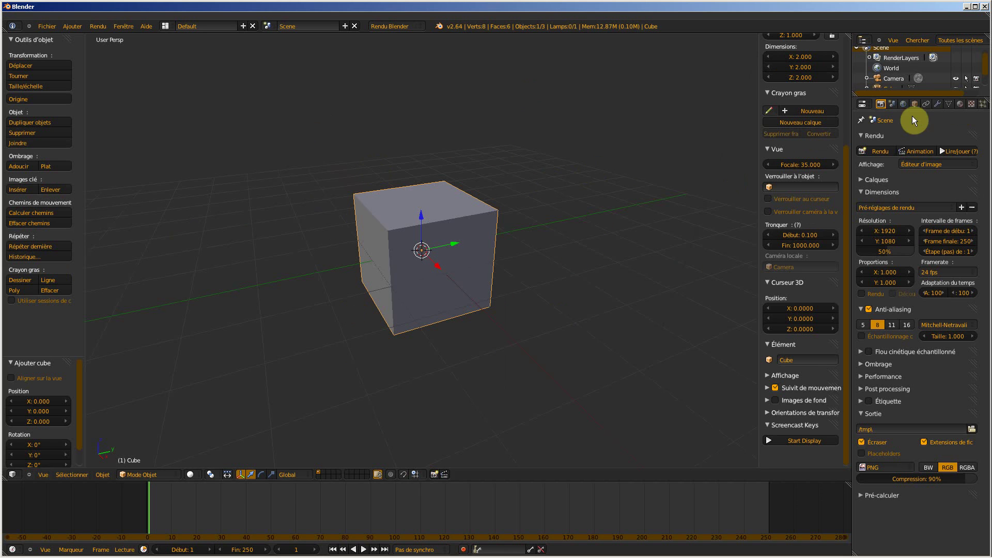
Add a Biseau (bevel) modifier to the cube
left_click(938, 103)
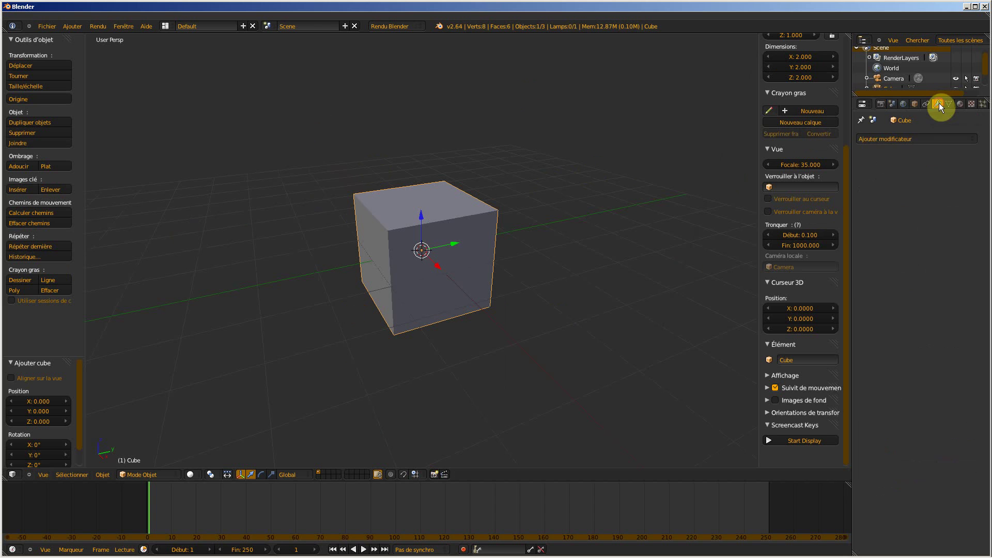
left_click(927, 139)
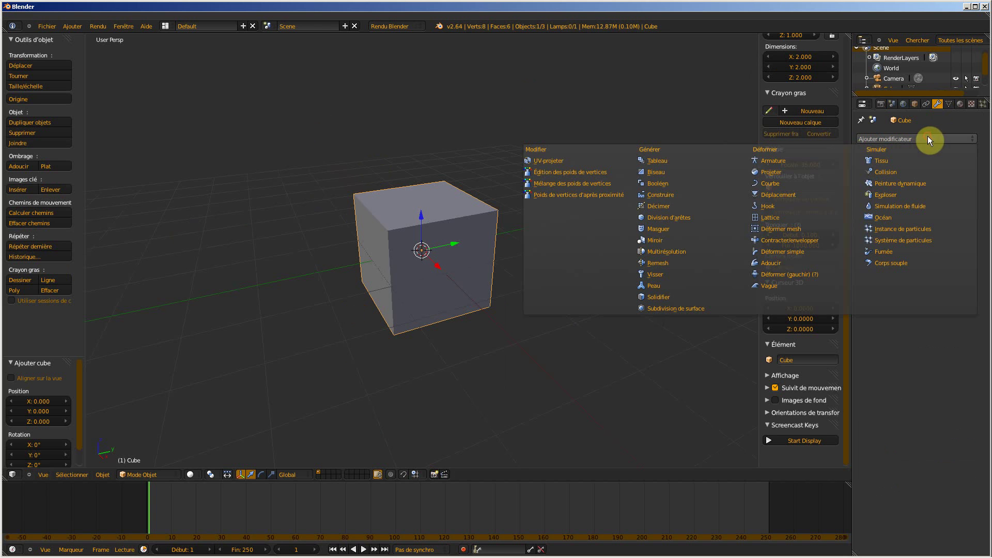
left_click(667, 173)
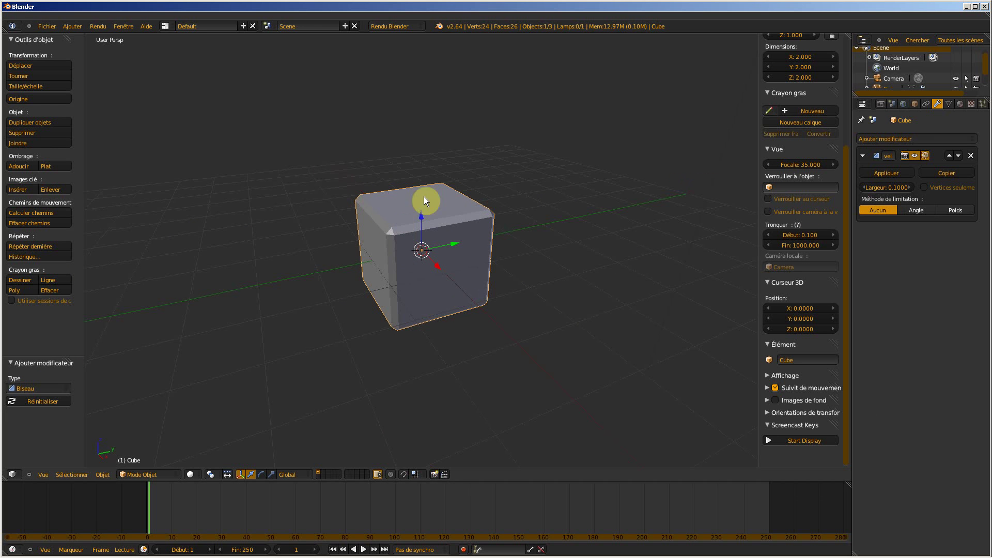
Set the bevel modifier's width (Largeur) to 0.0600
scroll(396, 235, "up", 4)
middle_click_drag(293, 220, 481, 178)
middle_click_drag(564, 228, 431, 183)
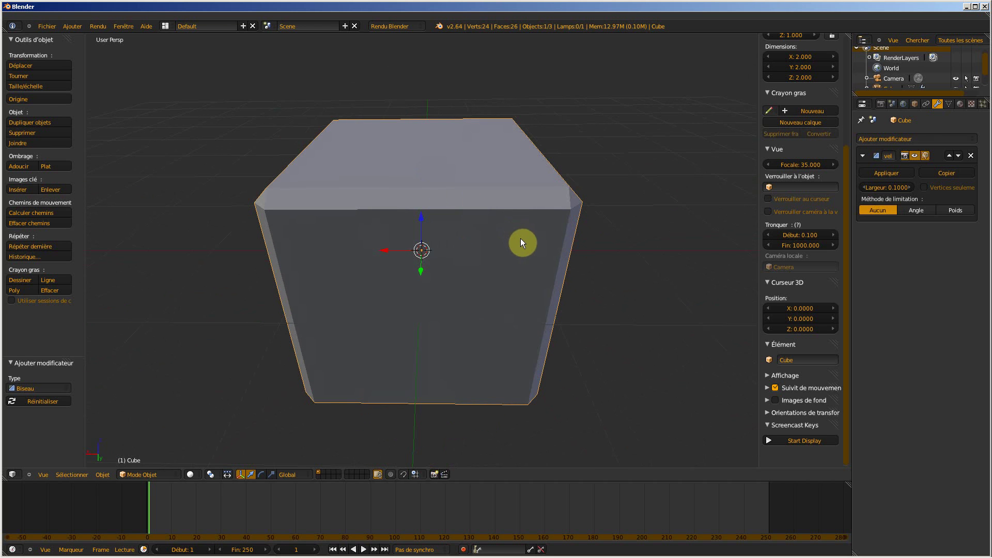
middle_click_drag(579, 192, 521, 201)
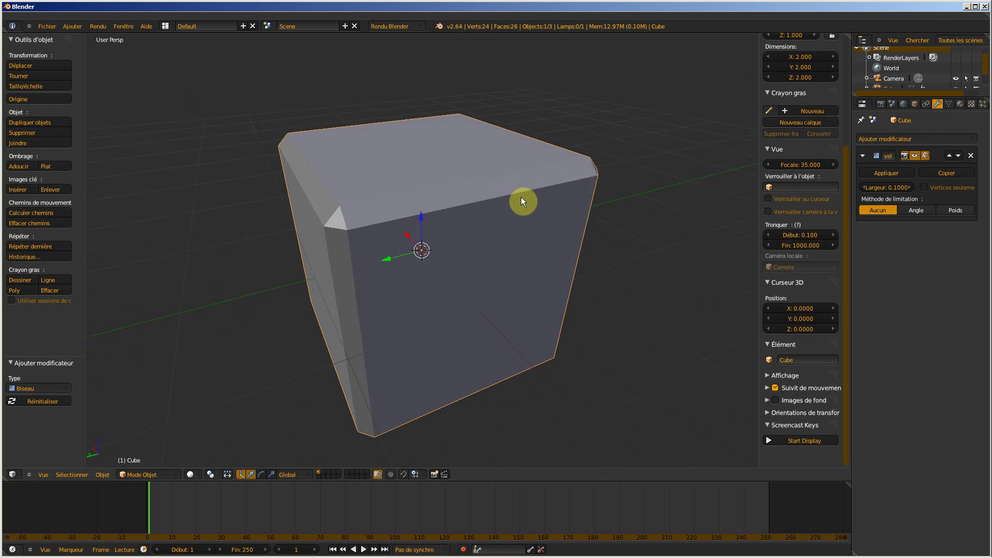
middle_click_drag(433, 220, 490, 217)
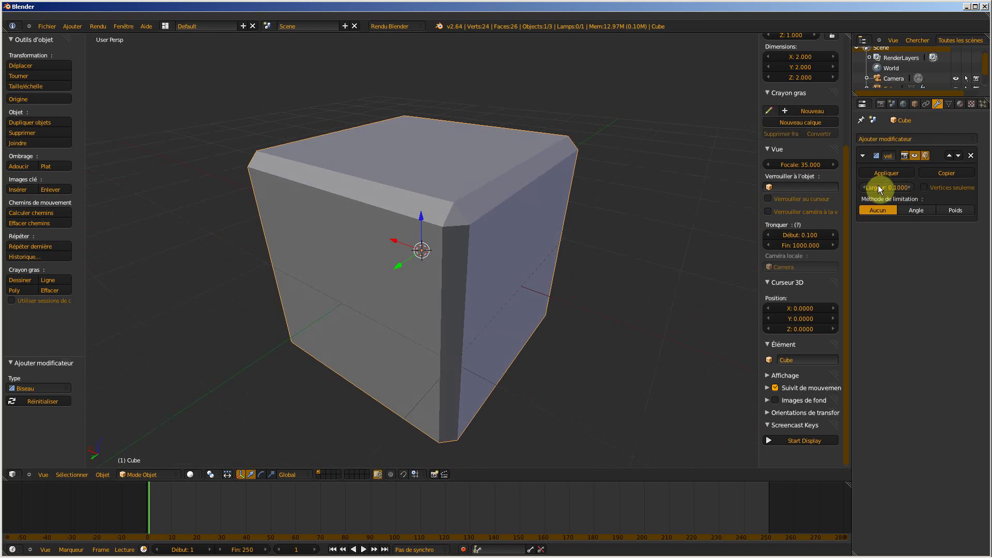
mouse_move(870, 187)
left_mouse_down()
mouse_move(861, 184)
mouse_move(881, 188)
mouse_move(862, 182)
left_mouse_up()
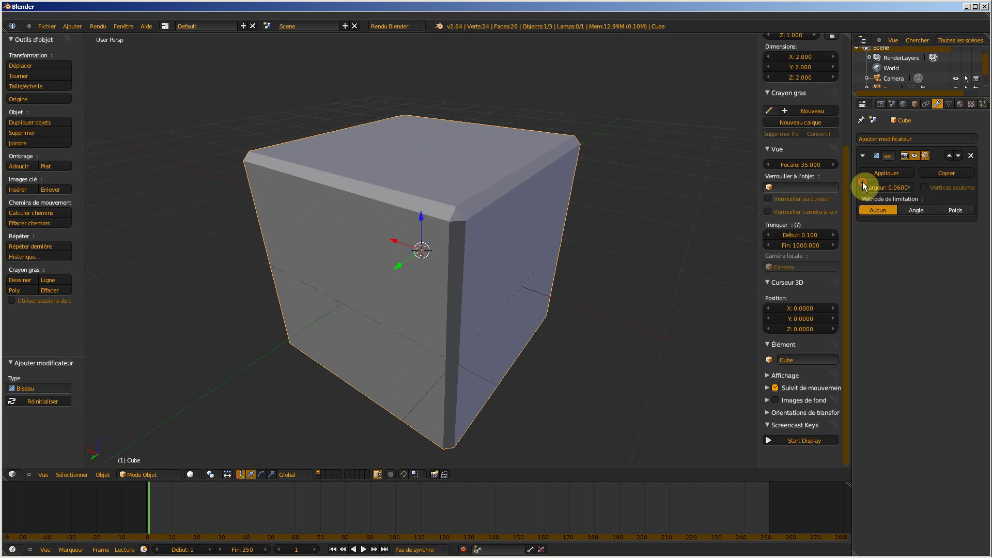
Switch the bevel's limit method to Angle and set the limit angle to 100°
left_click(911, 210)
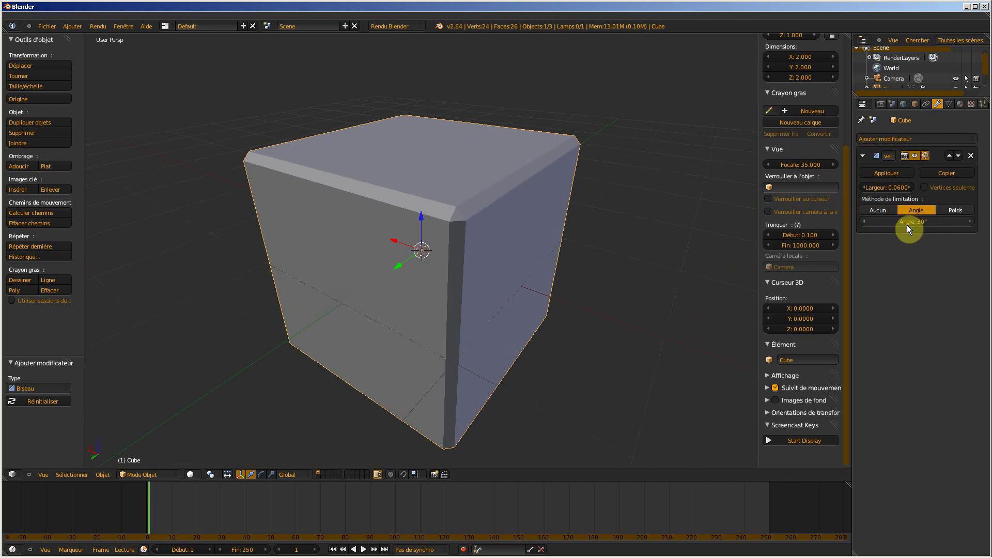
left_click(908, 223)
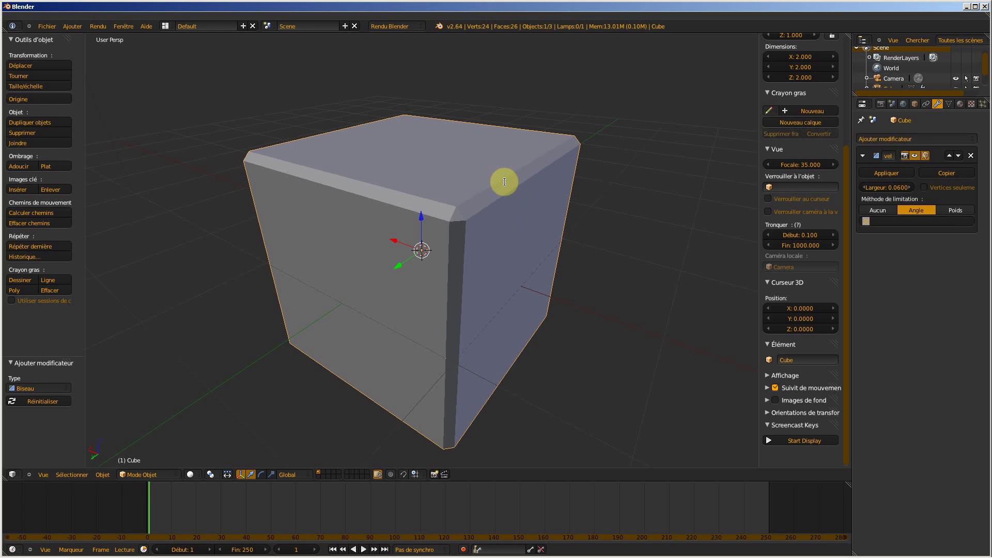
type("100")
key("Return")
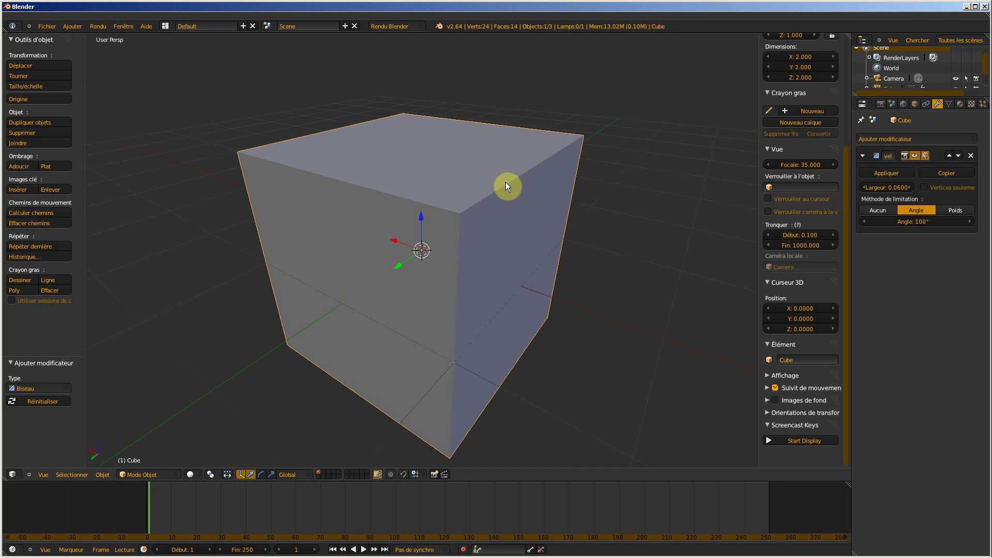
Try a bevel limit angle of 90°, and lower it to 89°
left_click(921, 218)
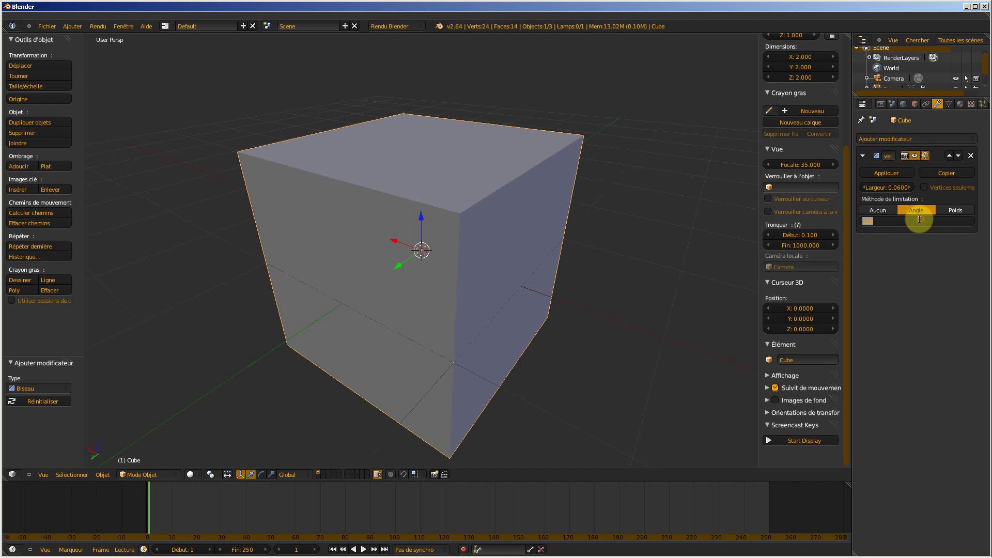
type("90")
key("Return")
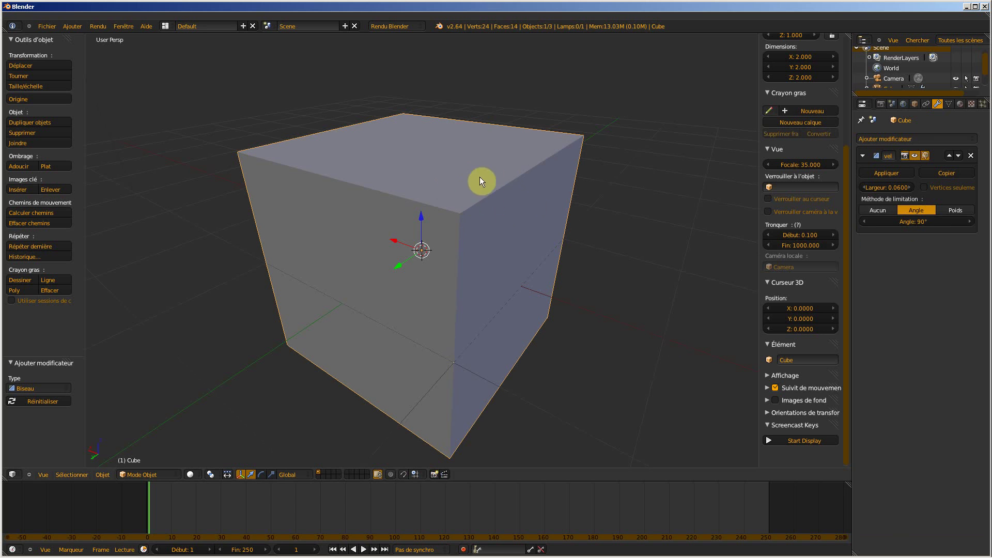
left_click(902, 219)
type("89")
key("Return")
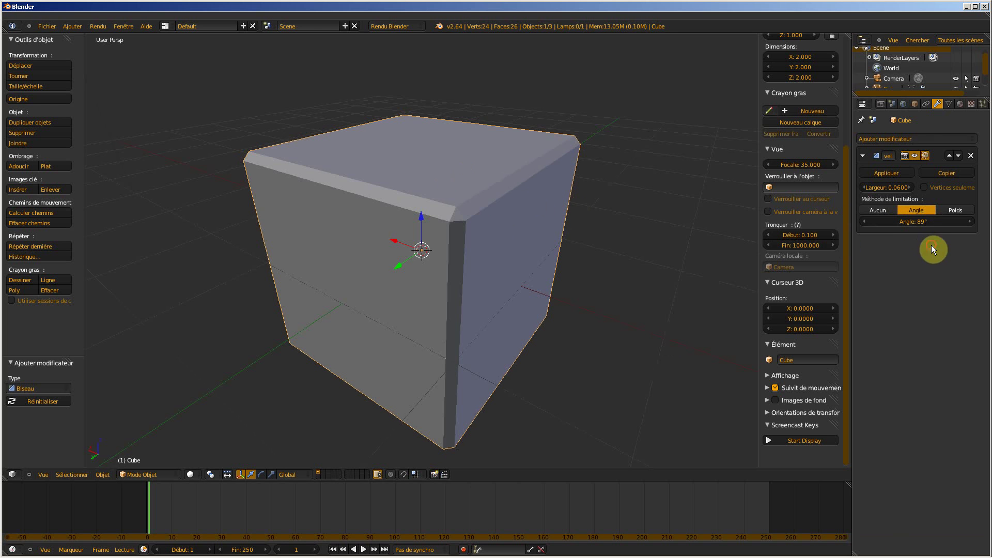
Try the bevel's Poids (weight) limit method and return the limit method to Aucun (none)
left_click(882, 211)
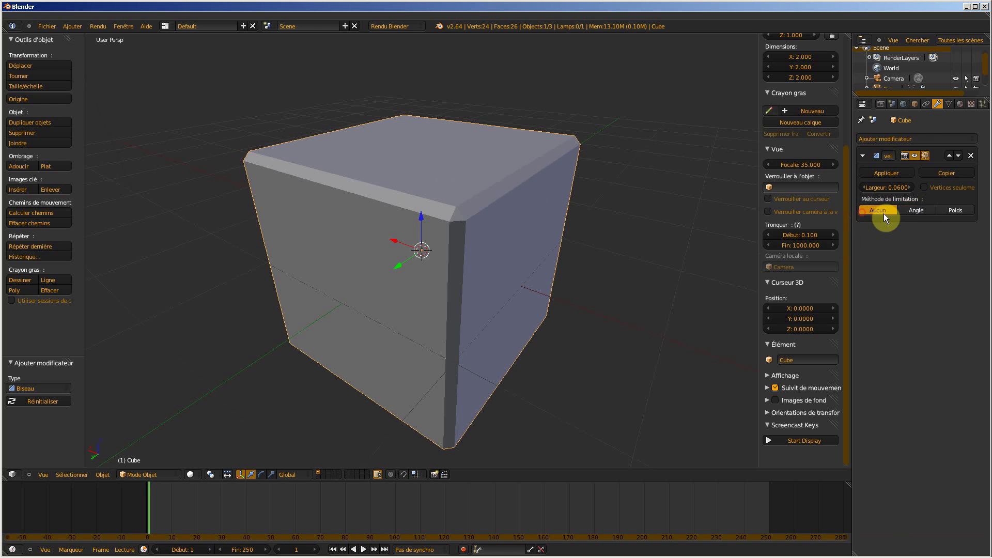
left_click(958, 208)
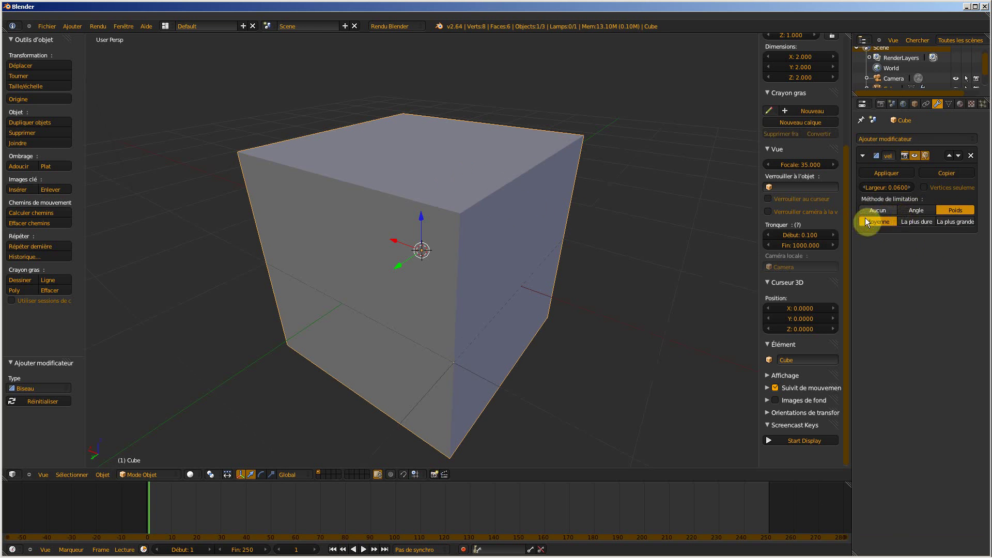
left_click(879, 215)
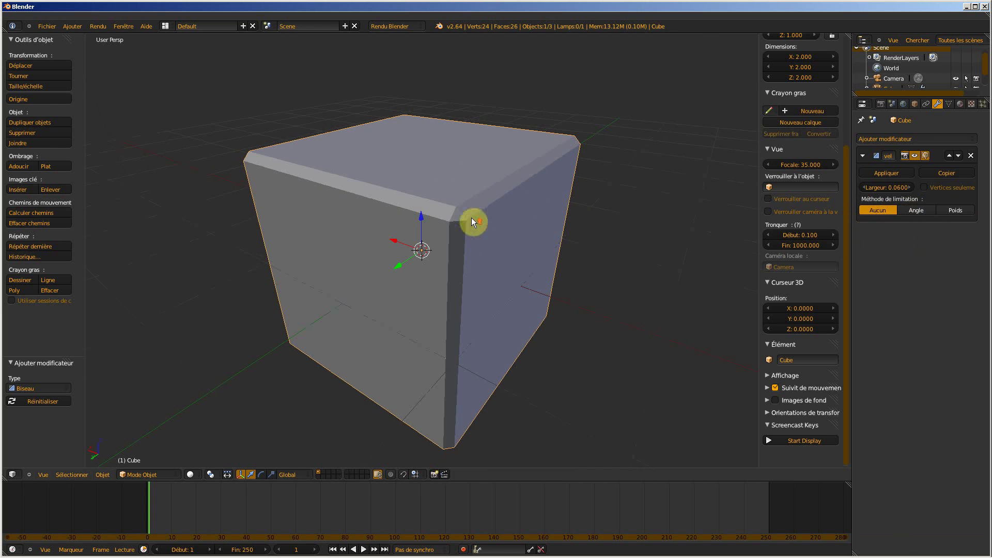
scroll(471, 218, "up", 5)
scroll(475, 217, "down", 5)
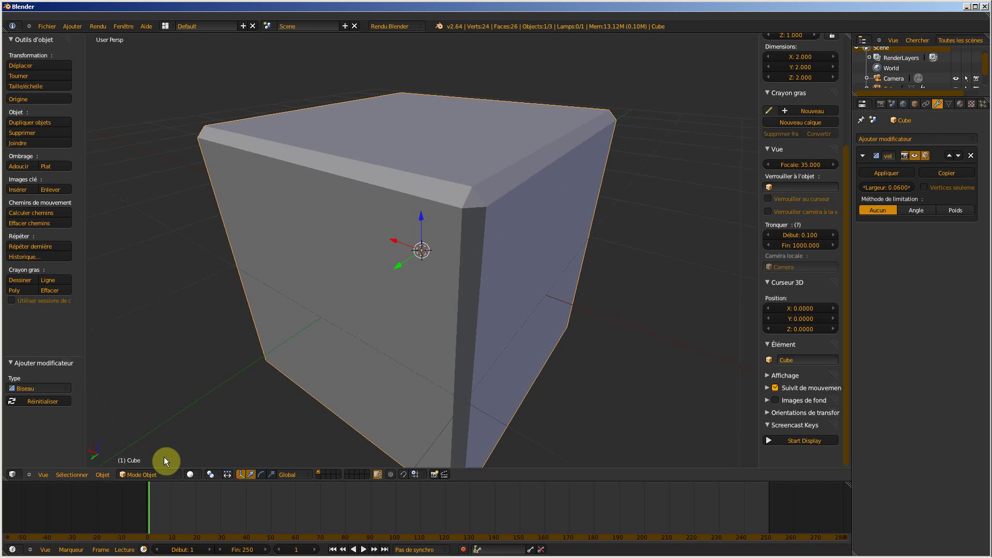
left_click(166, 472)
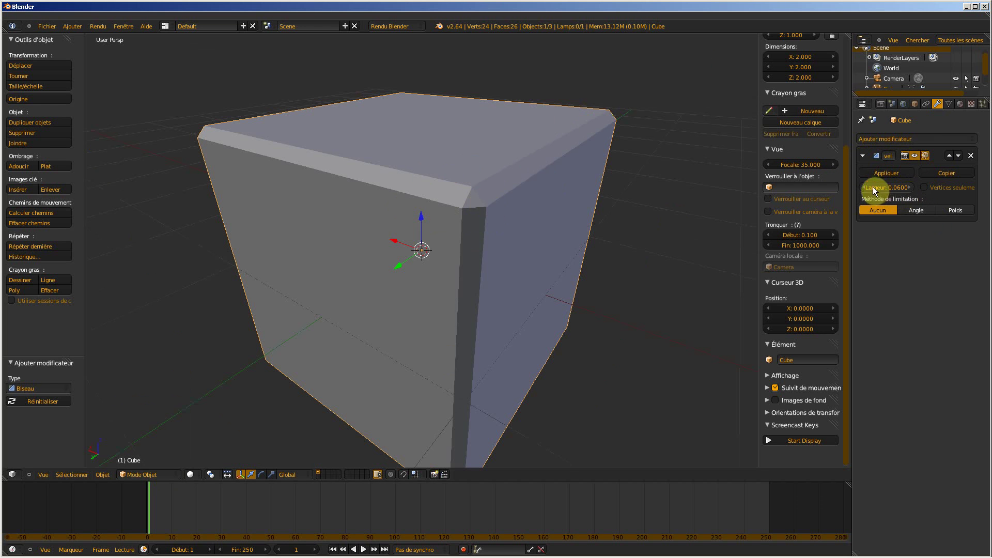
left_click_drag(872, 186, 871, 186)
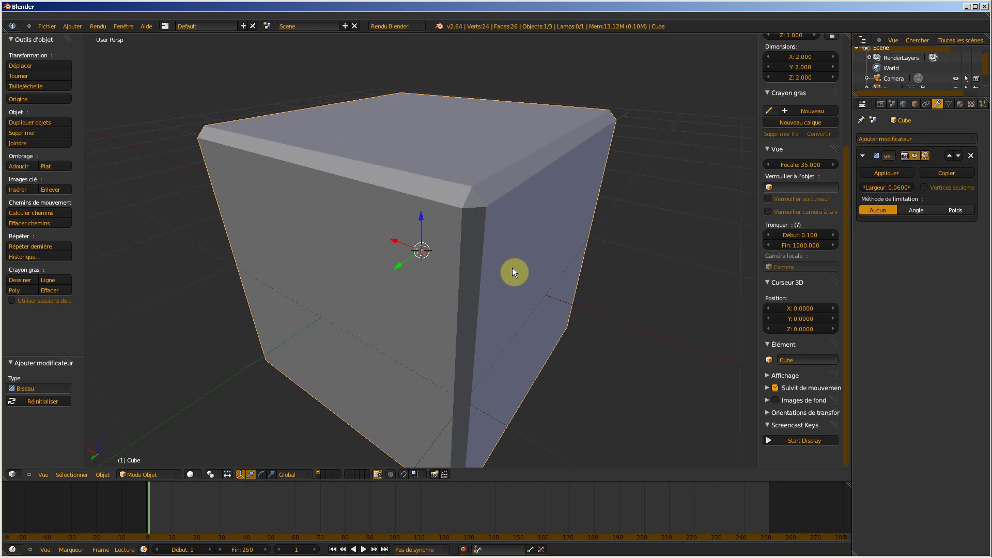
Inspect the cube's underlying mesh in edit mode and return to object mode
key("Tab")
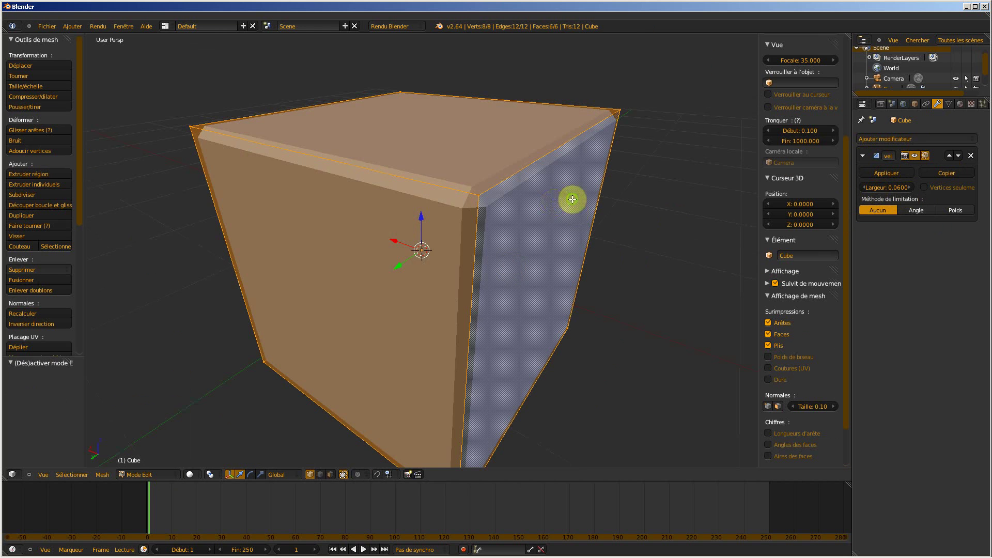
middle_click_drag(570, 199, 430, 202)
key("Tab")
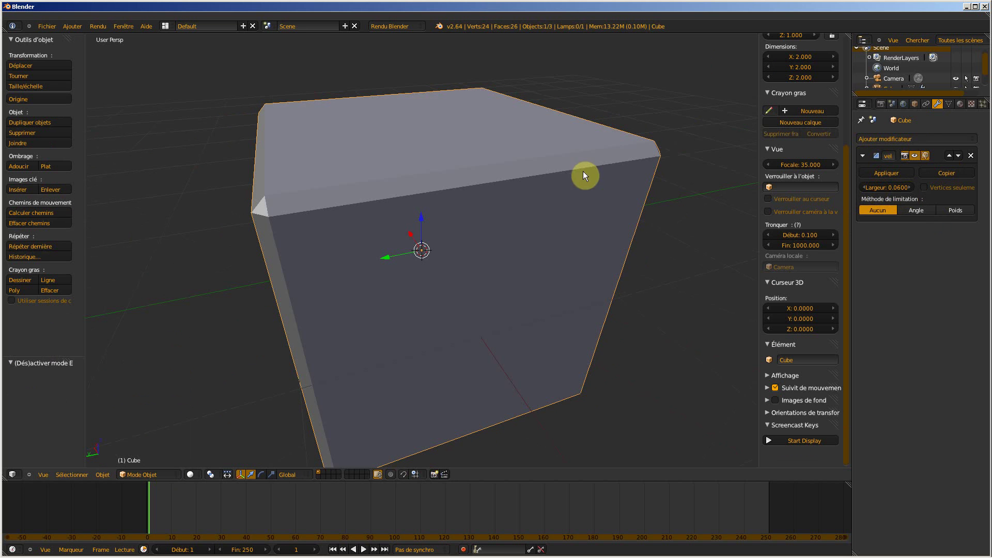
Toggle the bevel modifier's viewport display off and on several times to compare the cube with and without bevel, leaving it on
left_click(914, 156)
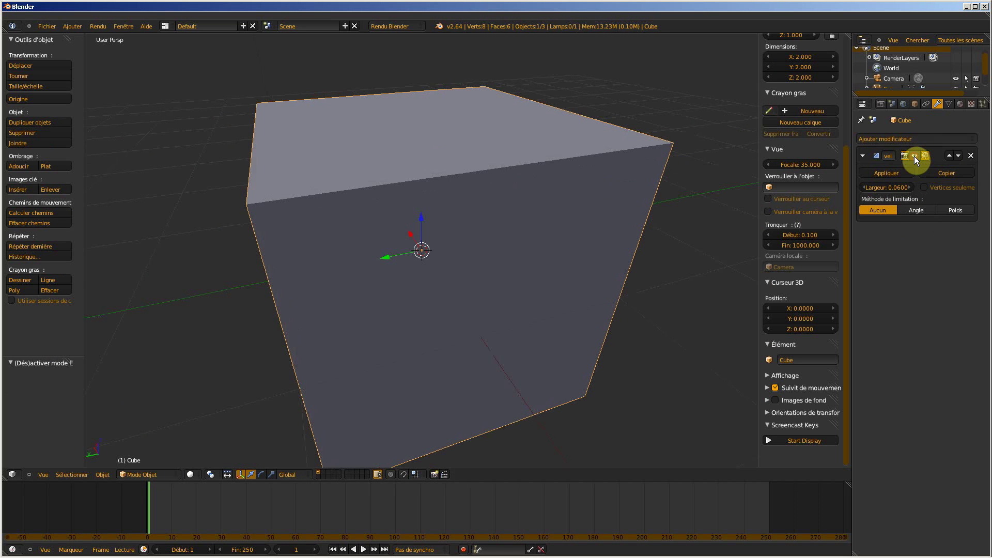
left_click(914, 156)
left_click(914, 155)
left_click(913, 156)
left_click(914, 156)
left_click(914, 156)
Copy the cube's bevel modifier to stack a second identical bevel below it
middle_click_drag(122, 231, 400, 232)
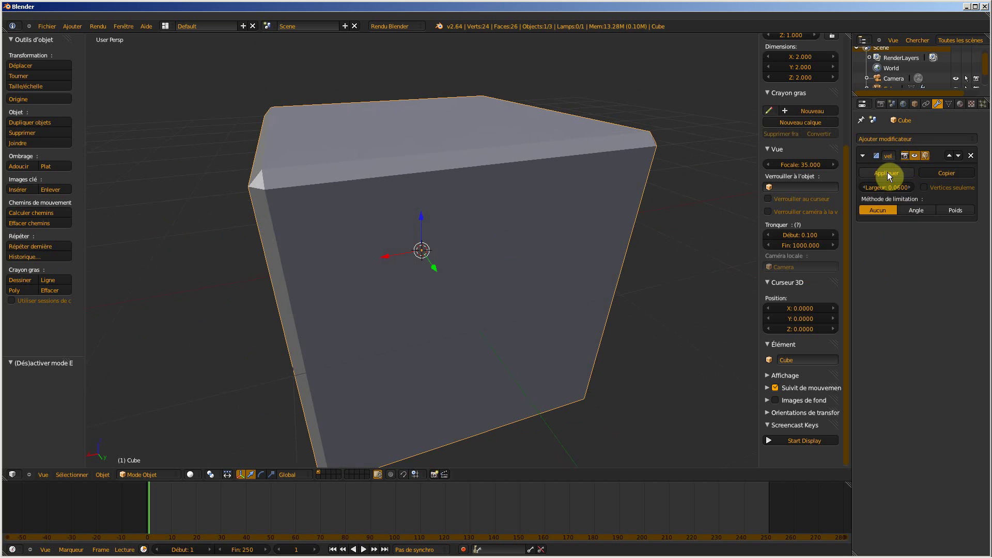
middle_click_drag(237, 243, 273, 235)
middle_click_drag(287, 152, 528, 164)
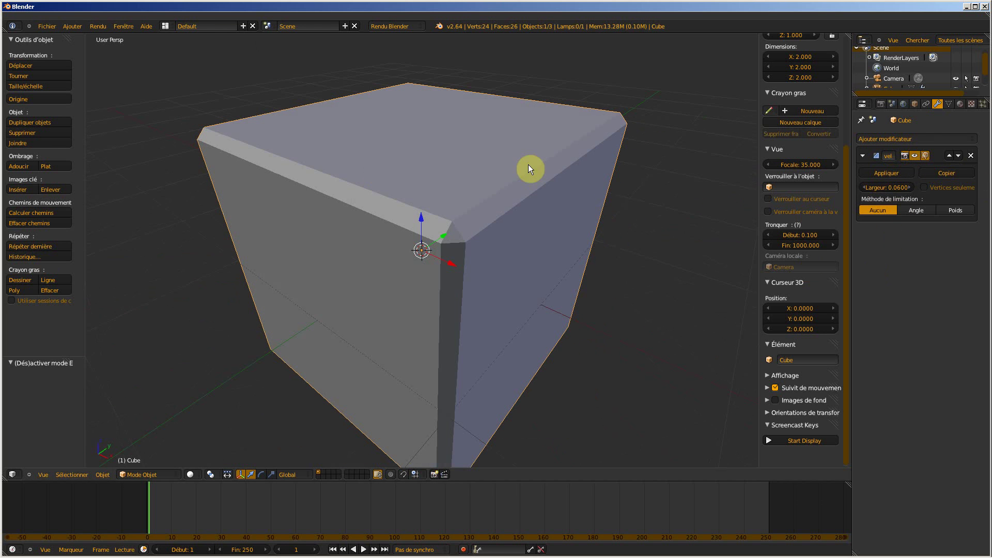
left_click(949, 175)
Examine the cube's doubly bevelled edges and corners up close from several sides
scroll(464, 236, "up", 5)
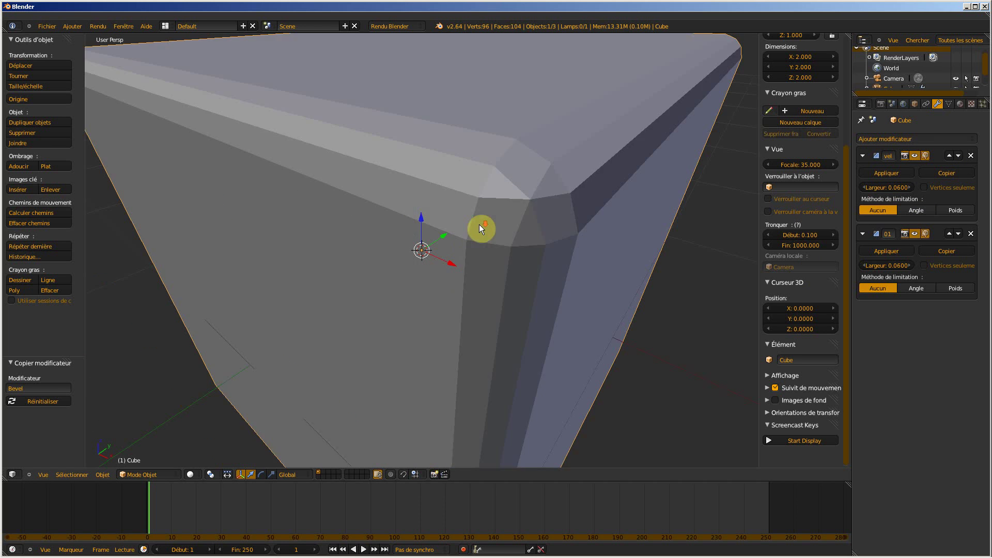
scroll(479, 224, "down", 5)
middle_click_drag(508, 226, 326, 216)
middle_click_drag(301, 263, 427, 245)
scroll(408, 242, "up", 3)
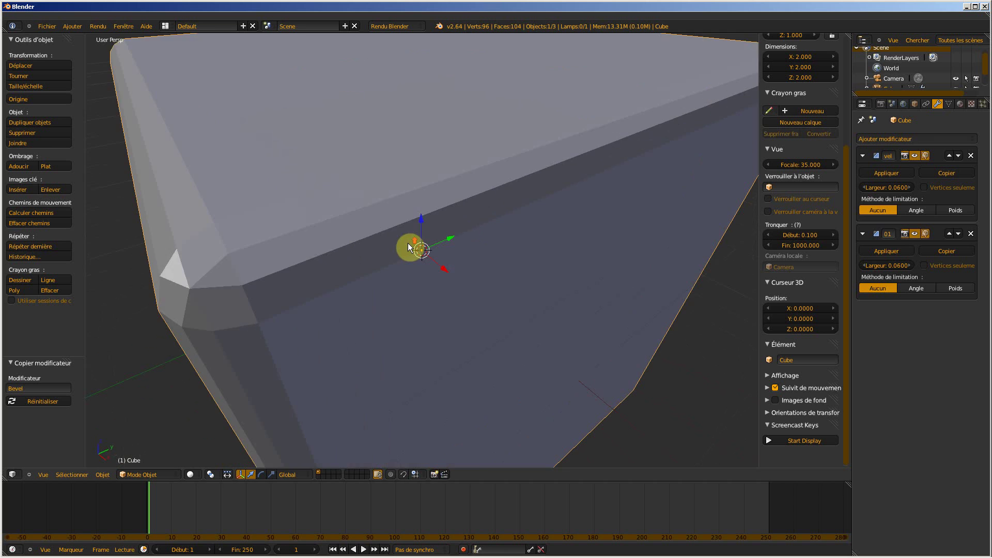
scroll(473, 243, "down", 3)
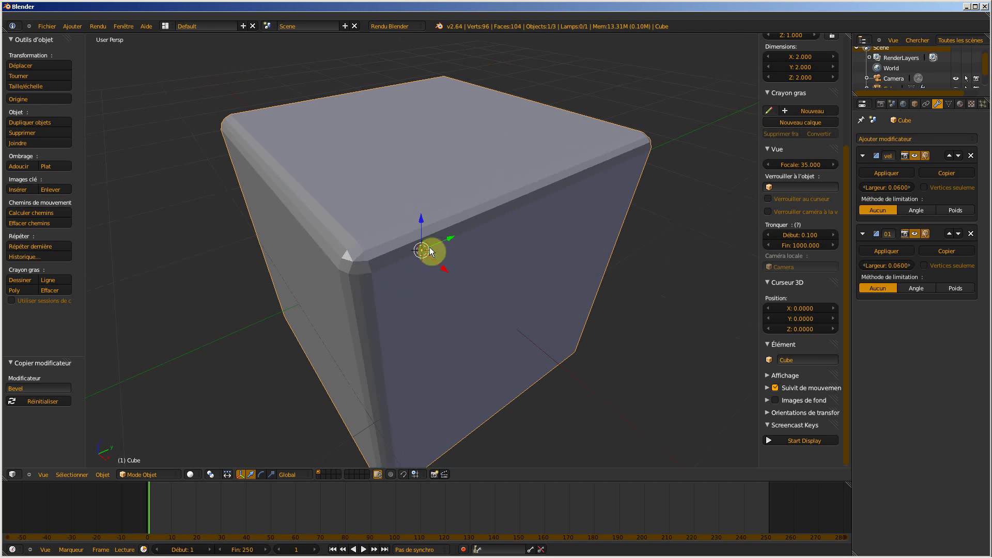
middle_click_drag(429, 249, 211, 261, "ctrl")
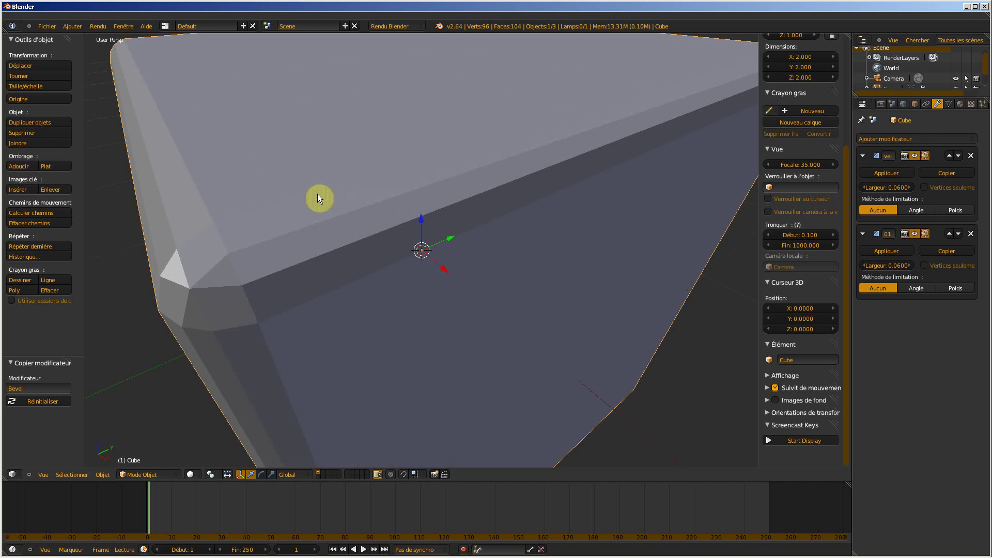
middle_click_drag(462, 245, 481, 239)
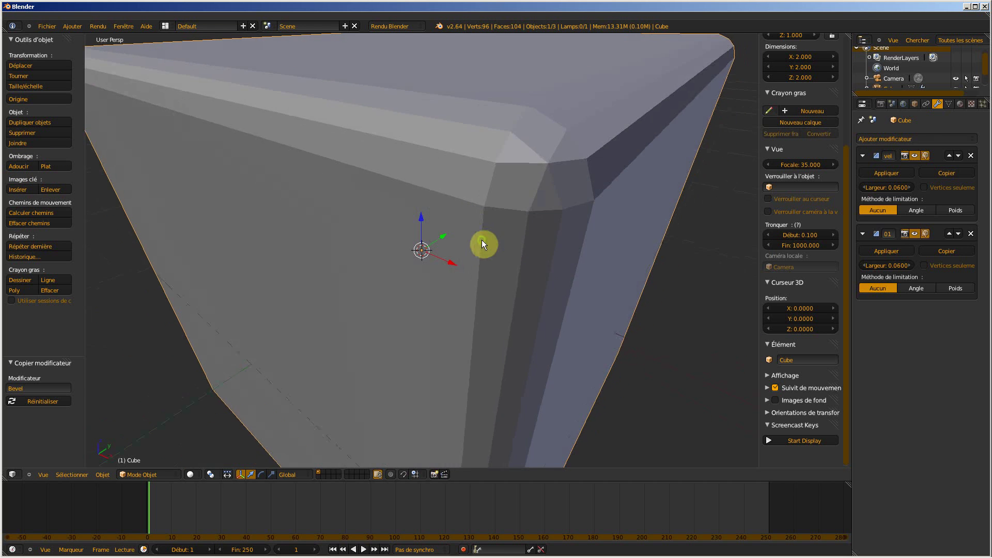
Add a Catmull-Clark Subdivision Surface modifier below the cube's two bevels, set its view subdivisions to 3 and inspect the rounded corner
scroll(477, 228, "down", 3)
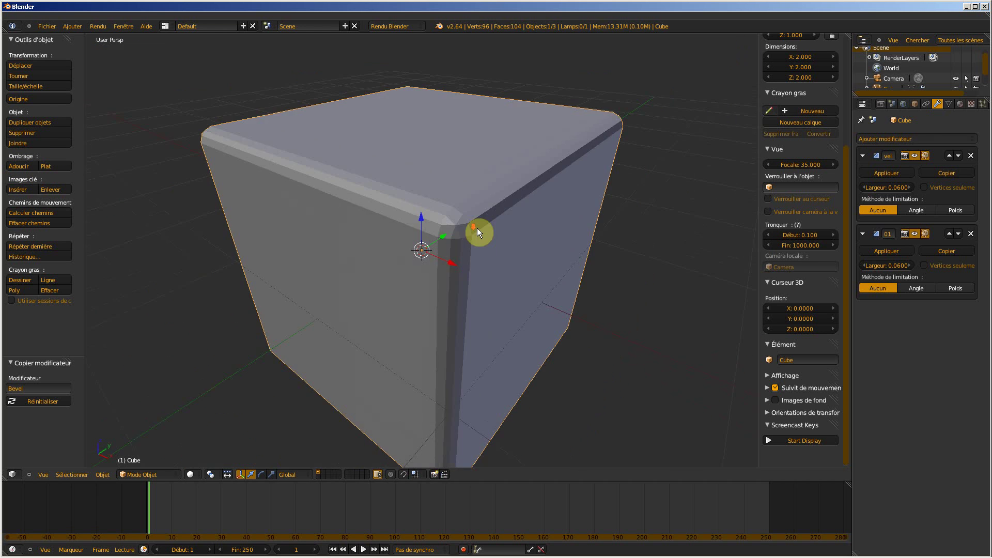
left_click(898, 139)
left_click(679, 308)
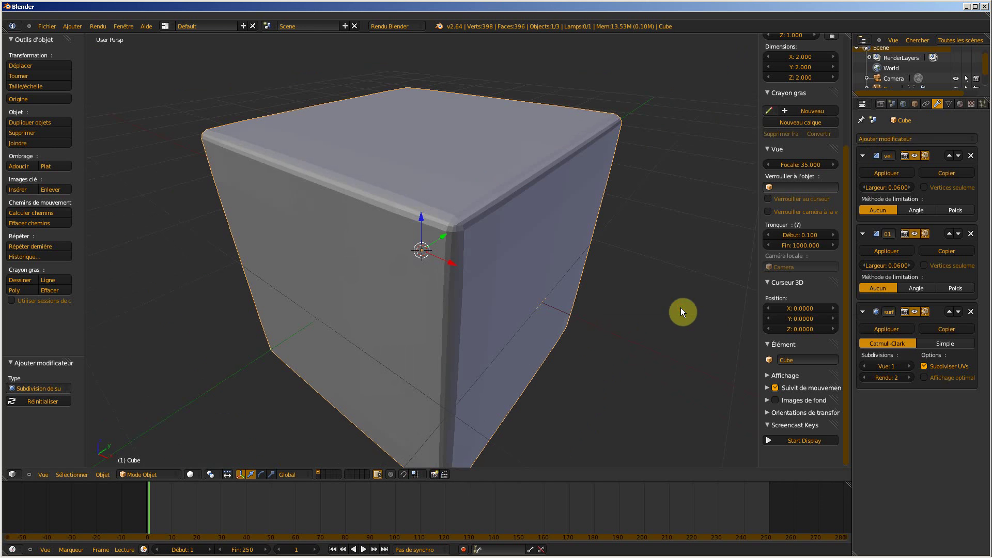
left_click(909, 365)
left_click(909, 366)
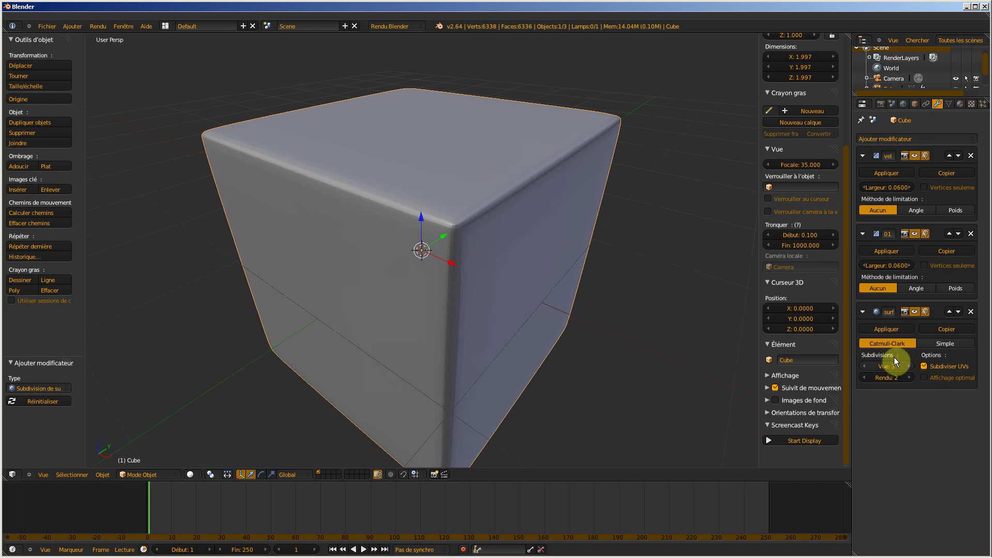
scroll(476, 203, "up", 2)
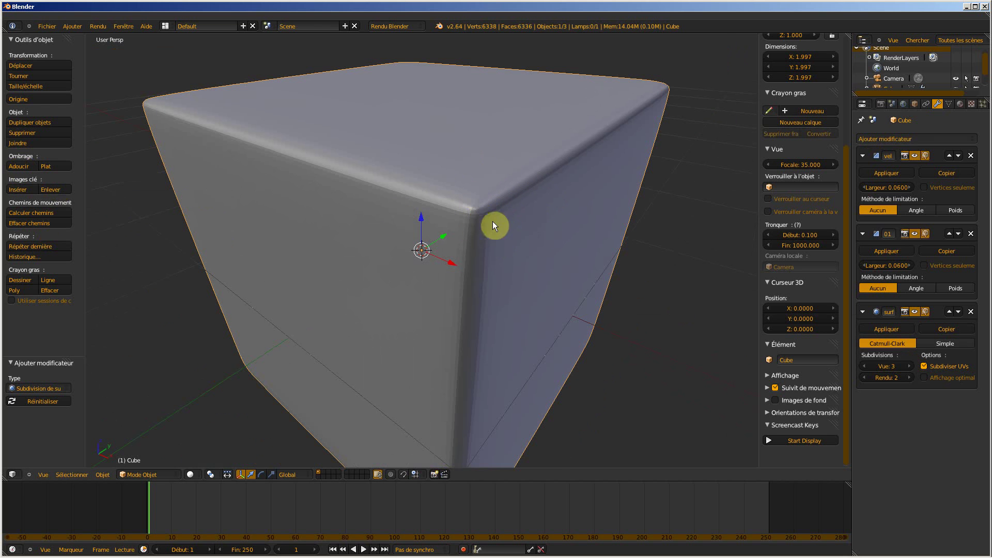
scroll(539, 136, "up", 1)
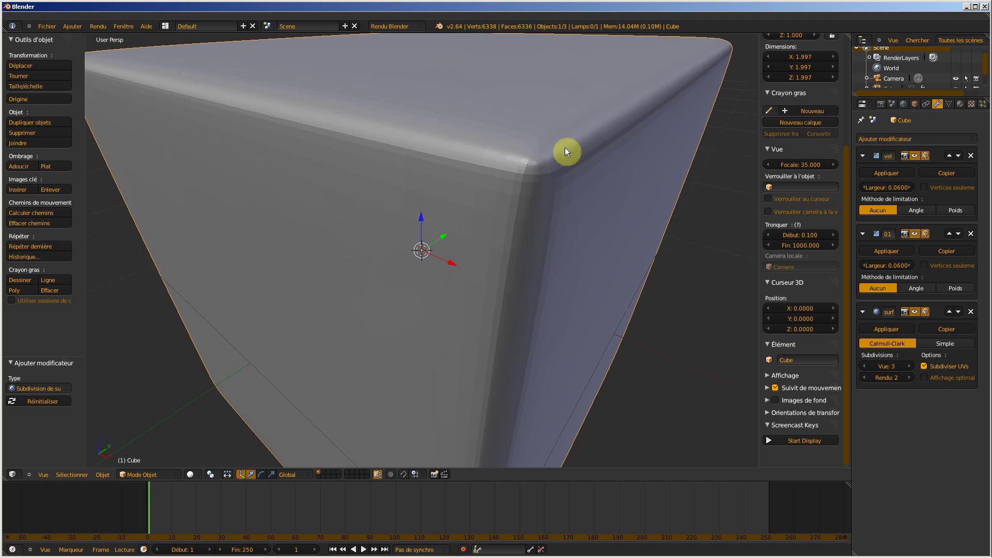
scroll(535, 165, "down", 3)
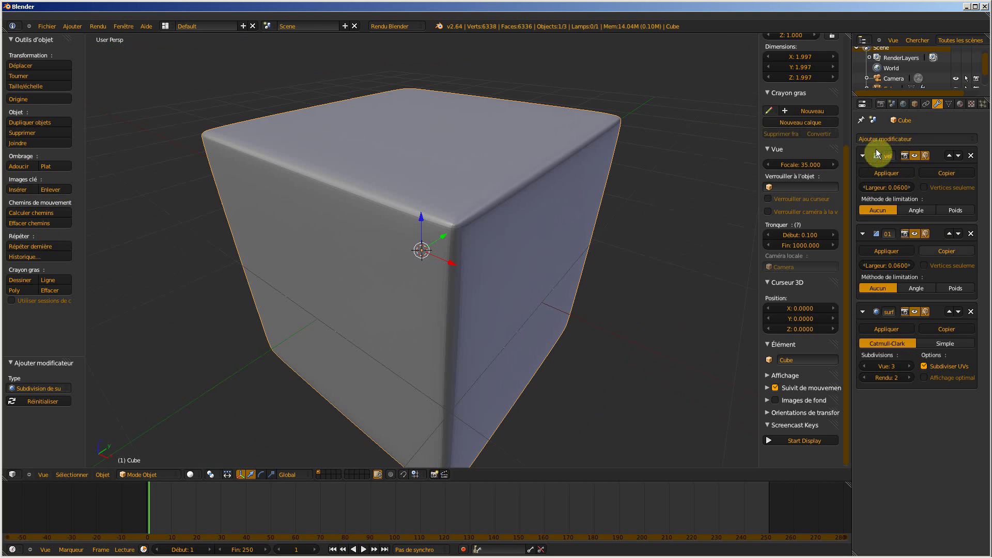
Alternate the cube's shading between smooth and flat to compare the rounded edges, leaving it smooth
left_click(24, 168)
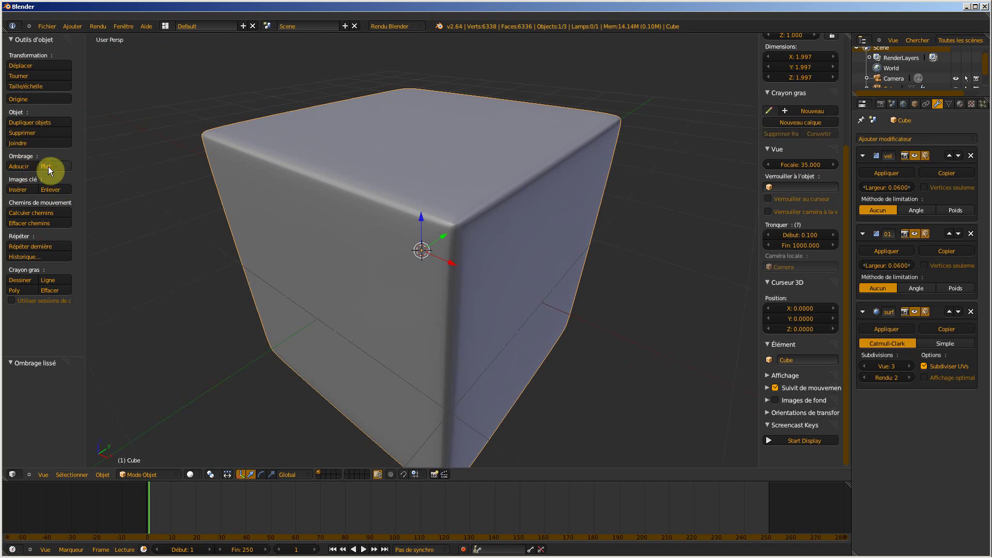
left_click(48, 167)
middle_click_drag(507, 194, 545, 139, "ctrl")
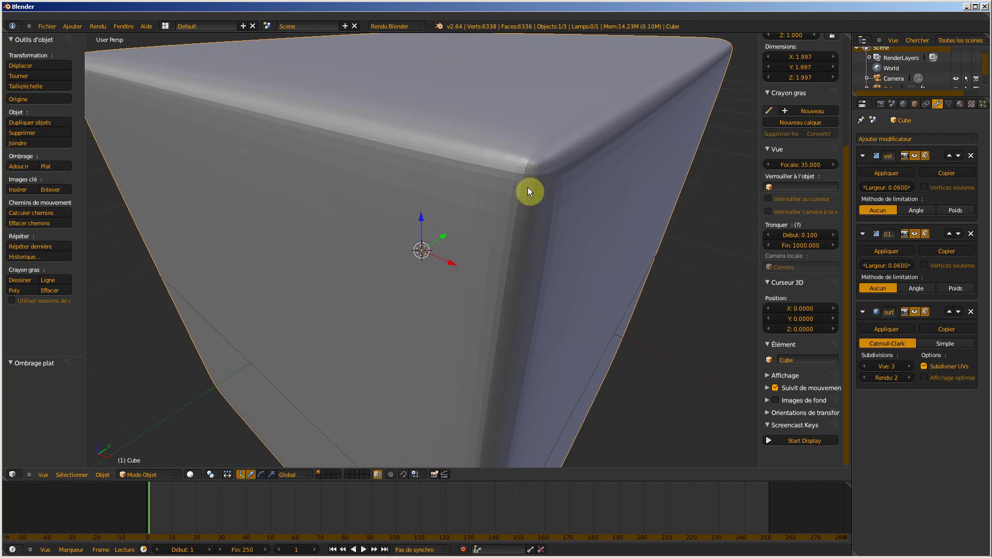
left_click(35, 168)
left_click(26, 165)
mouse_move(461, 155)
middle_mouse_down()
mouse_move(554, 153)
mouse_move(447, 162)
mouse_move(460, 171)
middle_mouse_up()
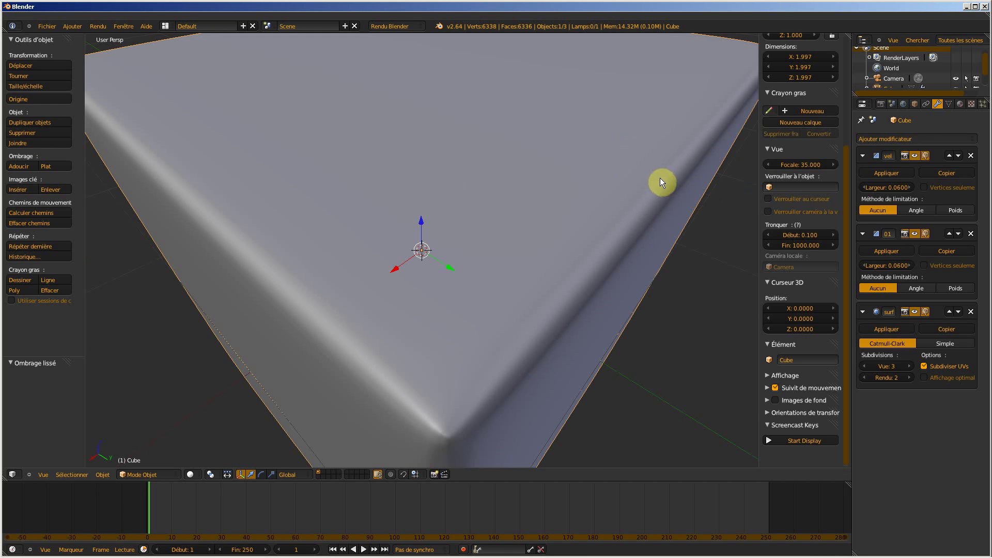
scroll(607, 255, "down", 10)
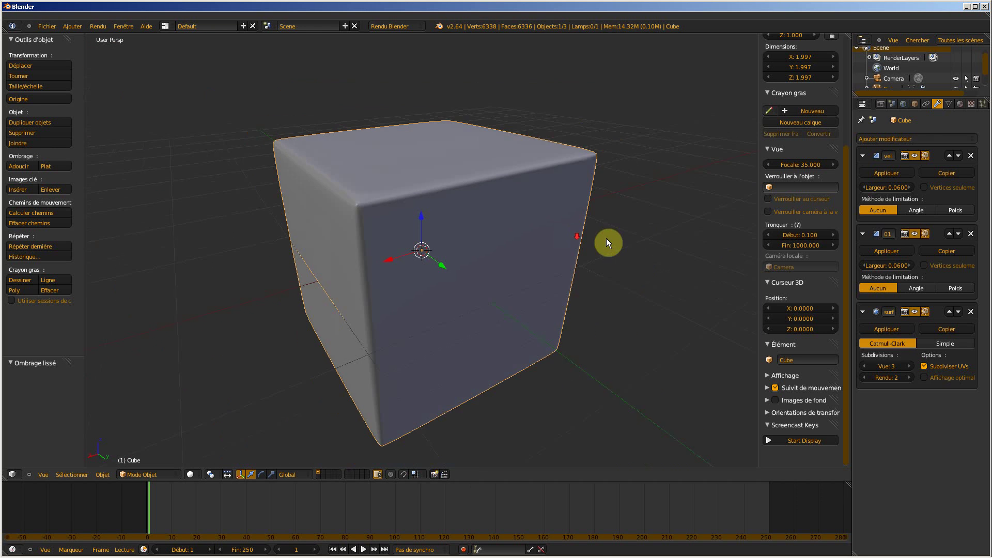
middle_click_drag(629, 248, 673, 250)
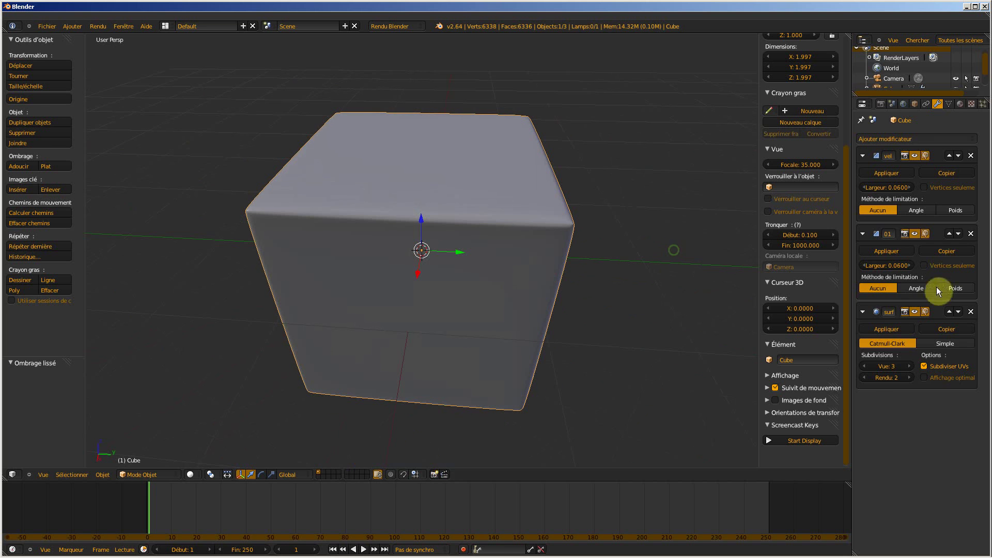
Collapse the subdivision modifier's settings, keep both bevels expanded and set the first bevel's width to 0.12
left_click(863, 311)
left_click(861, 235)
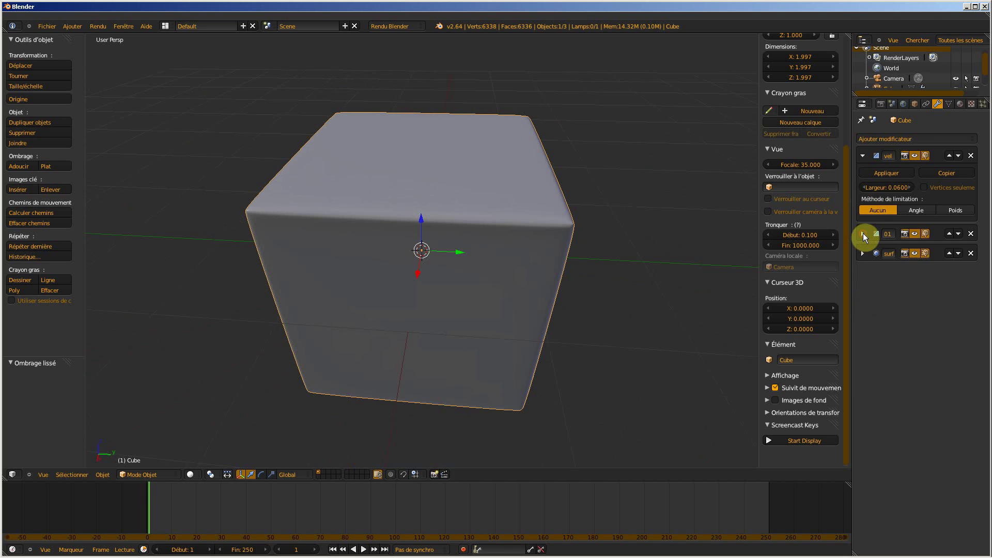
left_click(863, 233)
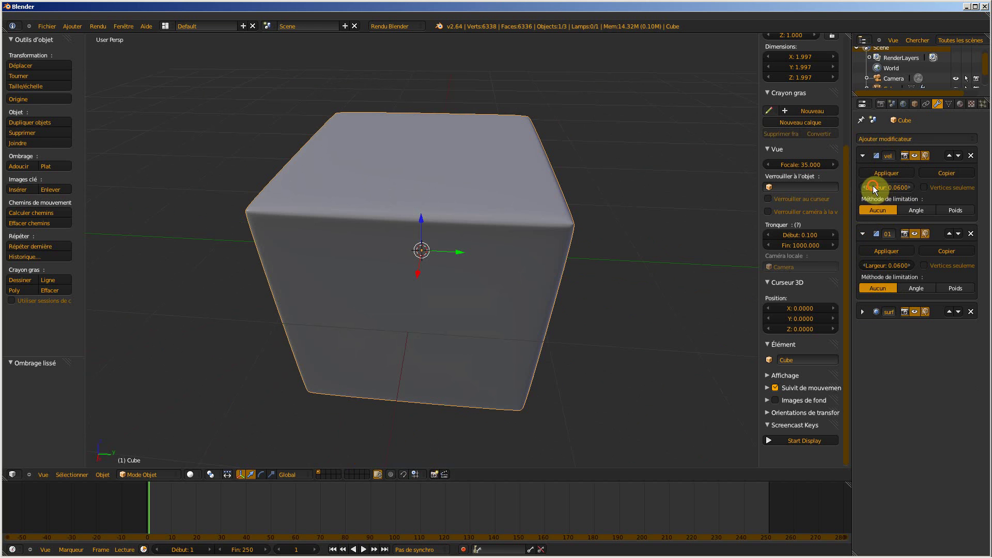
mouse_move(873, 184)
left_mouse_down()
mouse_move(886, 188)
mouse_move(862, 184)
left_mouse_up()
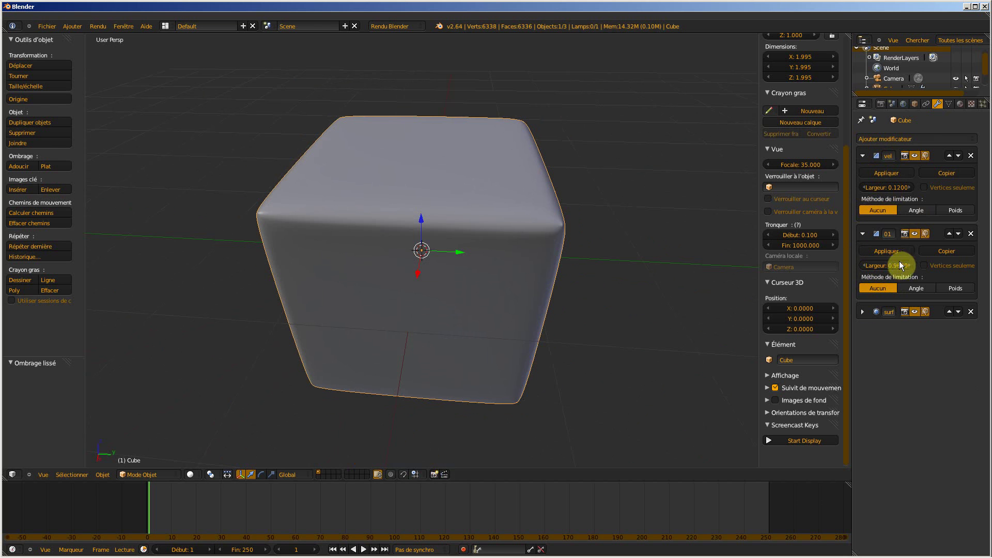
Vary the second bevel's width to compare its effect on the cube's edges, ending at 0
mouse_move(989, 266)
left_mouse_down()
mouse_move(849, 267)
mouse_move(988, 265)
mouse_move(859, 267)
left_mouse_up()
left_click_drag(960, 263, 861, 271)
left_click_drag(925, 263, 897, 266)
left_click_drag(687, 283, 885, 269)
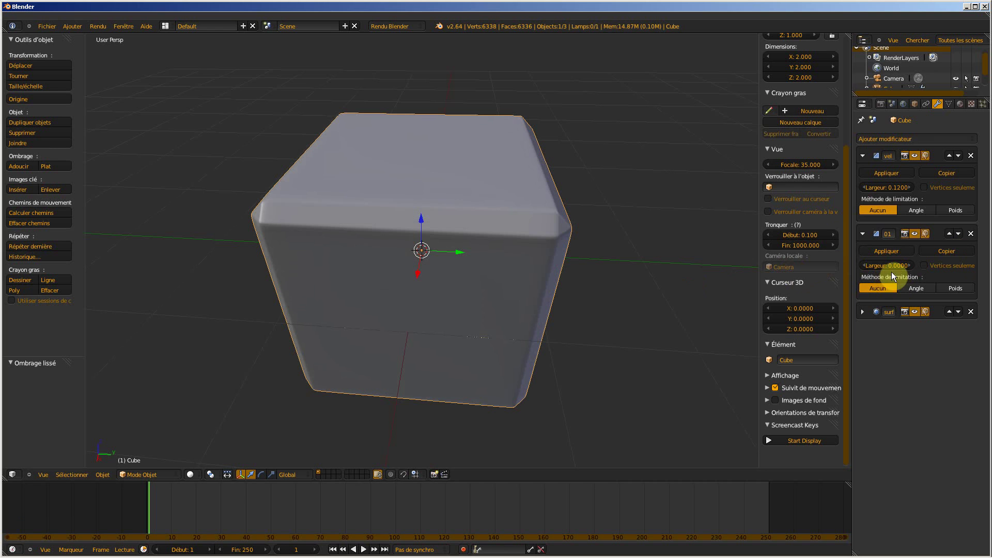